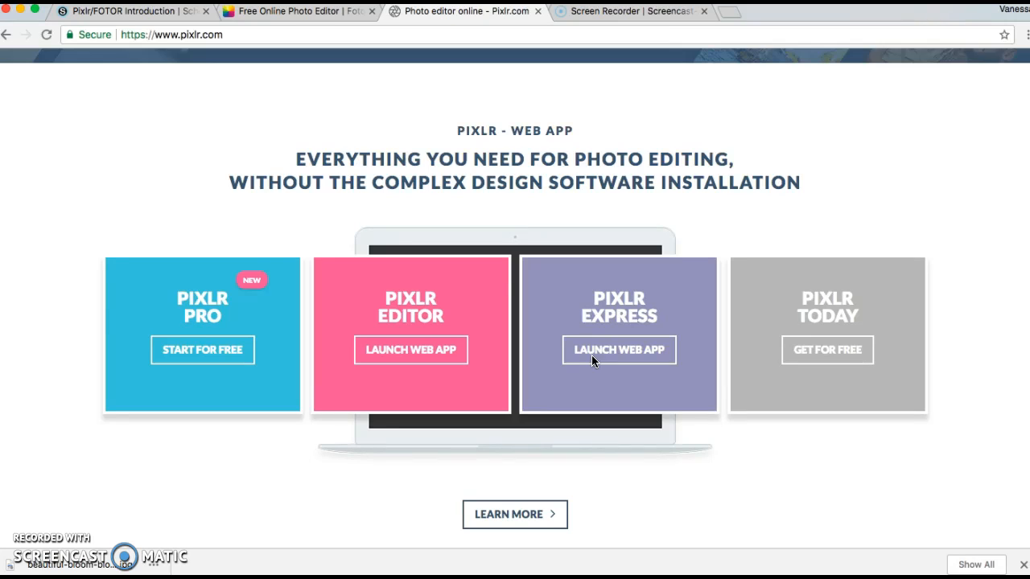
Launch the Pixlr Express web app and start browsing the computer for a photo.
click(596, 356)
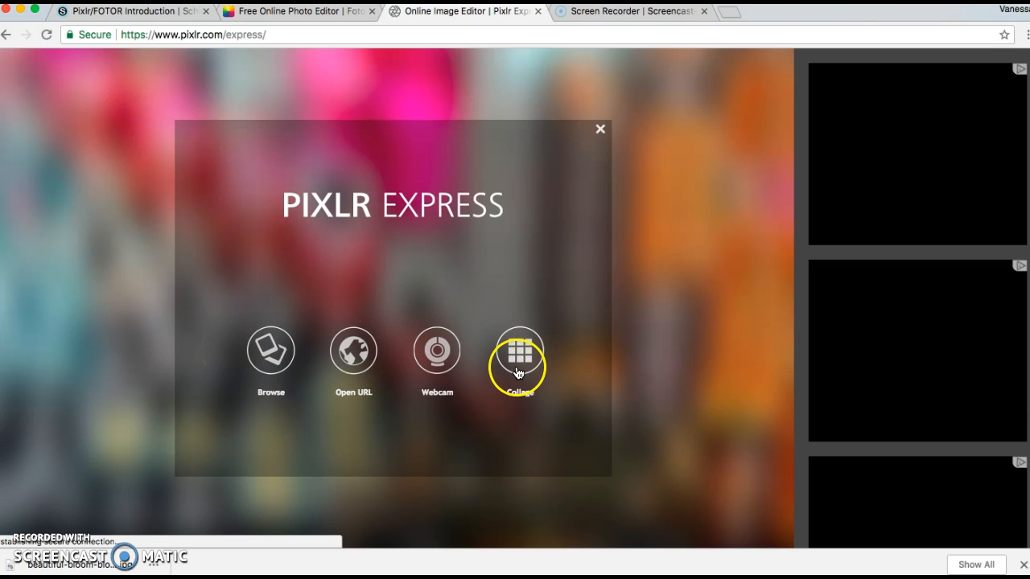
click(267, 343)
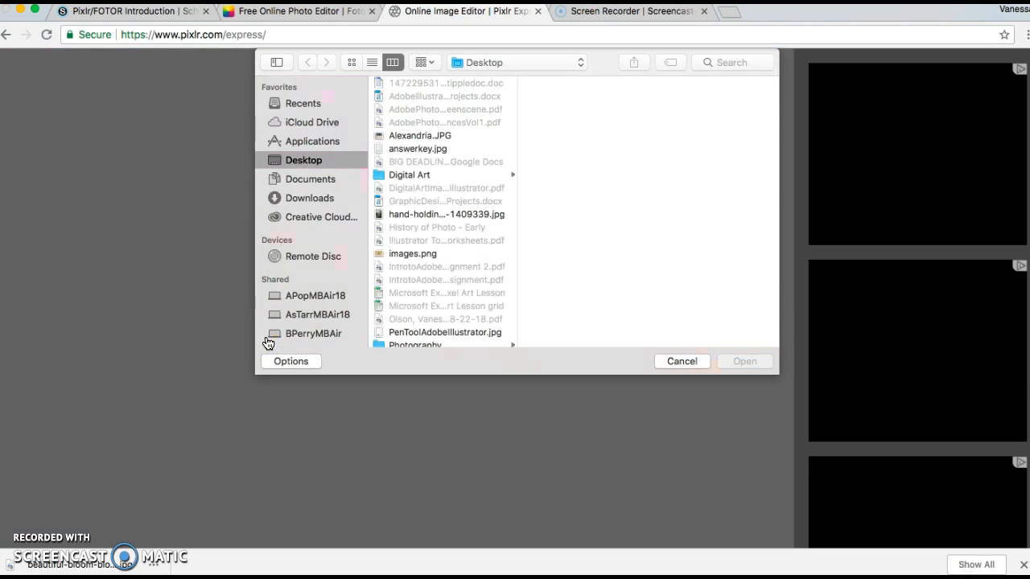
Preview the images stored on the Desktop, including images.png, Alexandria.JPG, answerkey.jpg and hand-holding-macro-1409339.jpg.
scroll(390, 191, down, 2)
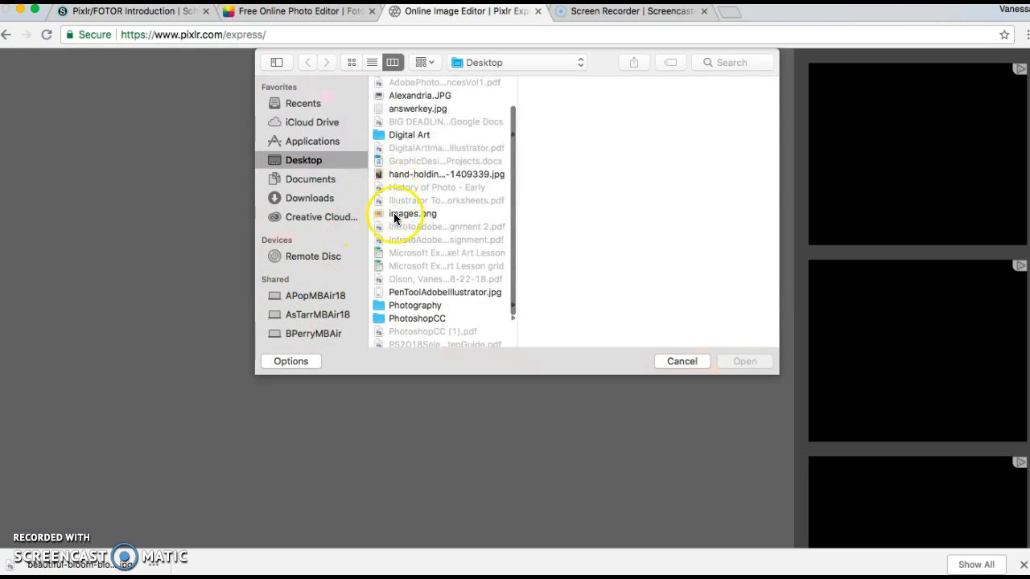
click(393, 213)
scroll(408, 319, up, 2)
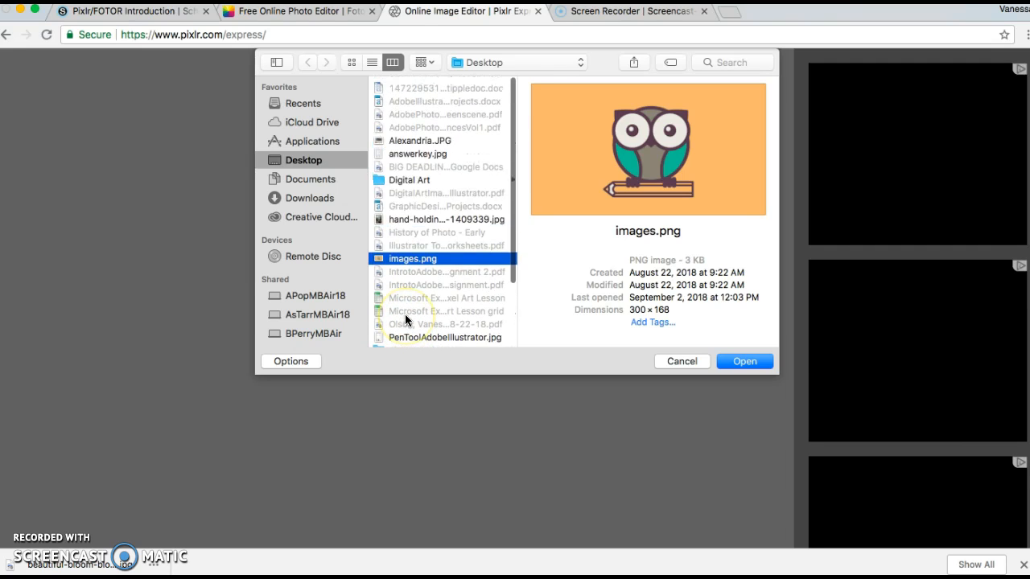
click(403, 138)
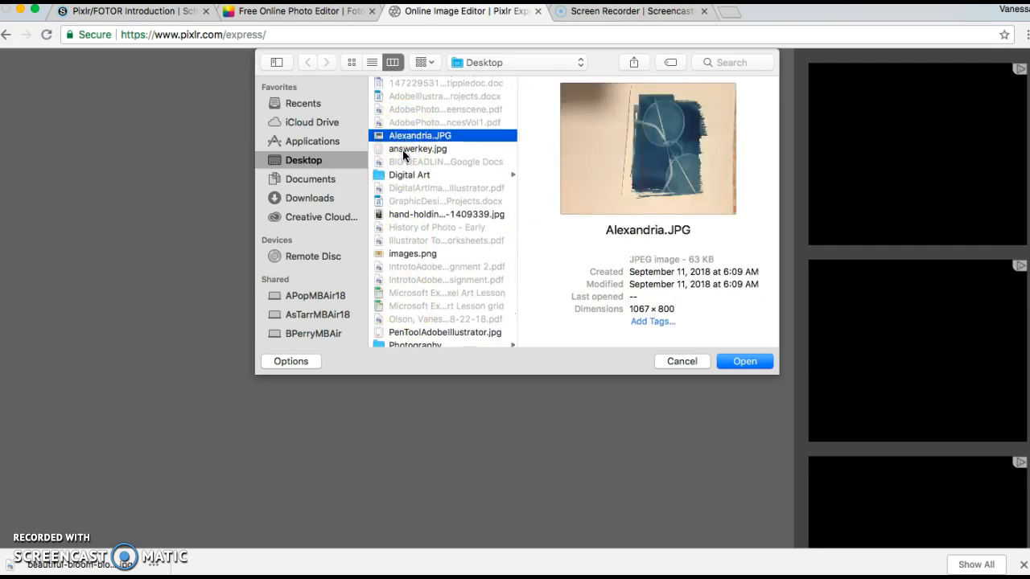
click(404, 149)
click(409, 214)
scroll(411, 288, down, 5)
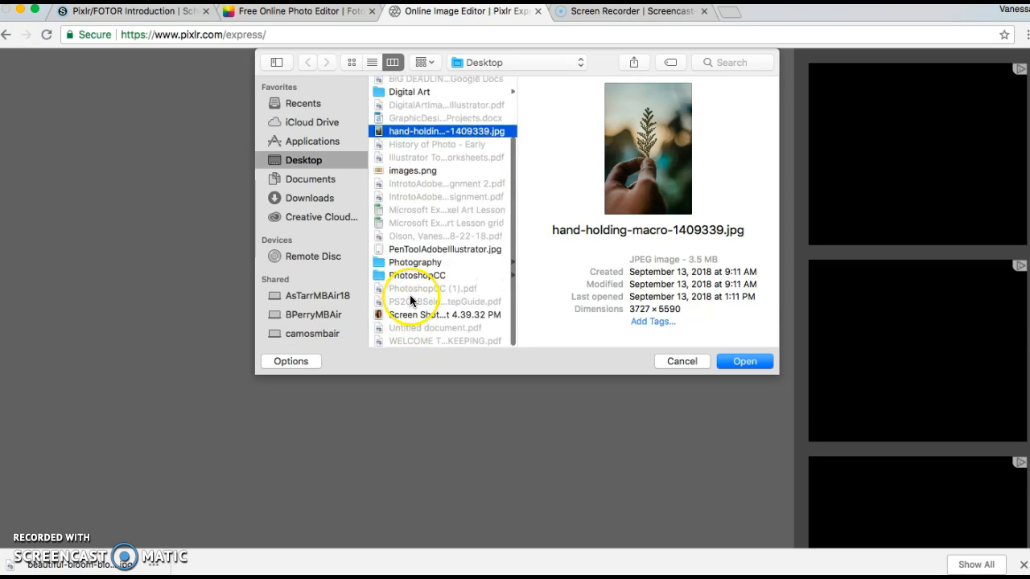
Open the photo beautiful-bloom-blooming-132474.jpg from the Downloads folder.
click(308, 199)
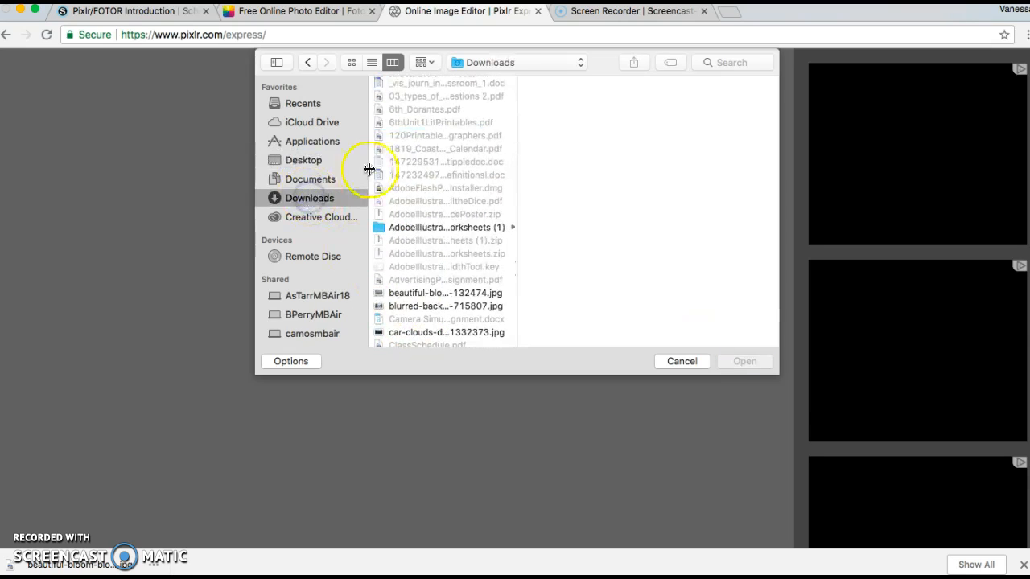
scroll(408, 220, down, 3)
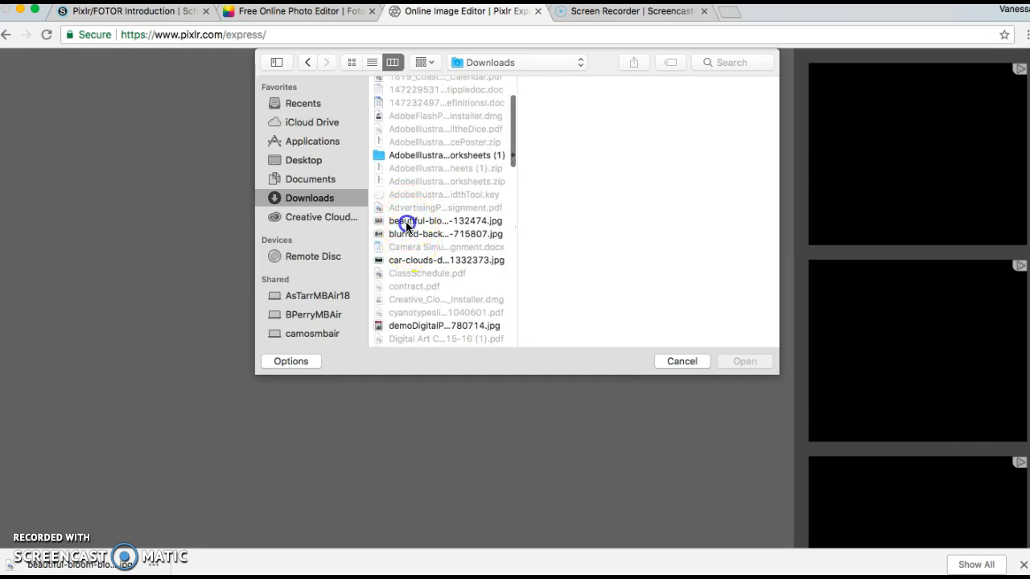
click(408, 221)
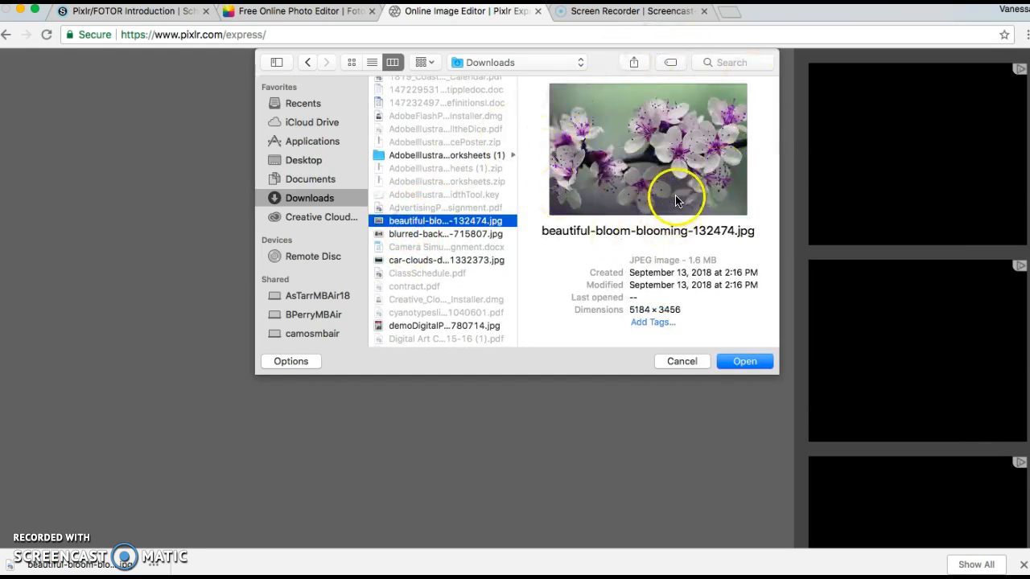
click(727, 361)
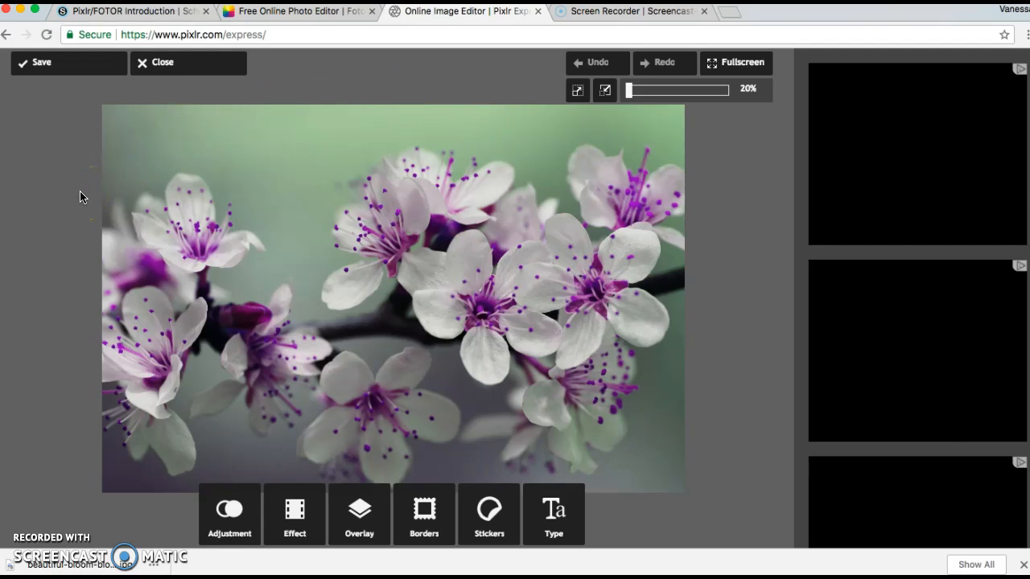
Apply a Color adjustment to the photo with hue 98, saturation 100 and lightness 13.
click(225, 509)
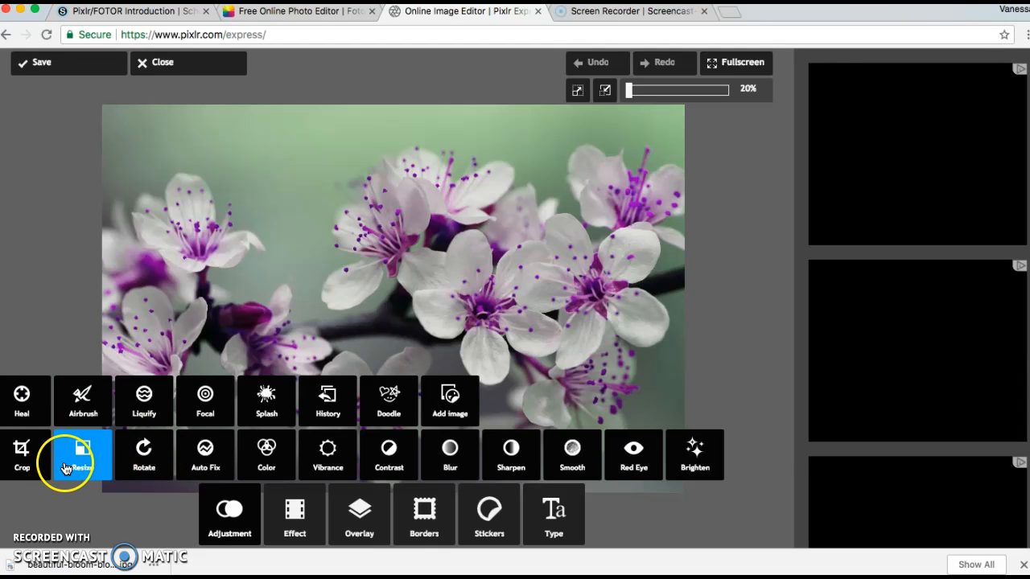
click(245, 455)
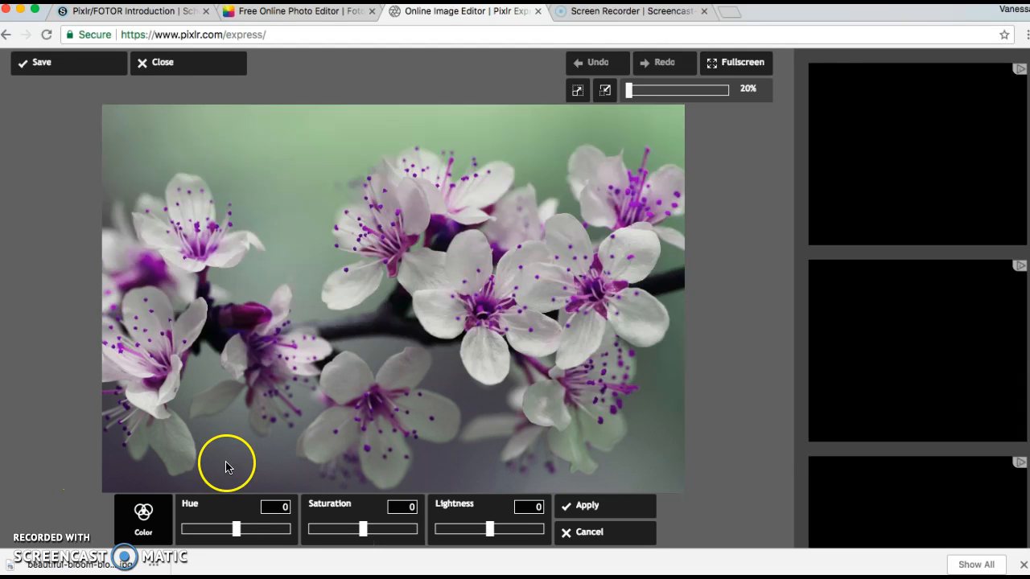
mouse_move(363, 530)
mouse_down()
mouse_move(408, 532)
mouse_move(273, 538)
mouse_move(440, 554)
mouse_move(367, 544)
mouse_up()
mouse_move(238, 529)
mouse_down()
mouse_move(298, 537)
mouse_move(179, 531)
mouse_move(240, 536)
mouse_up()
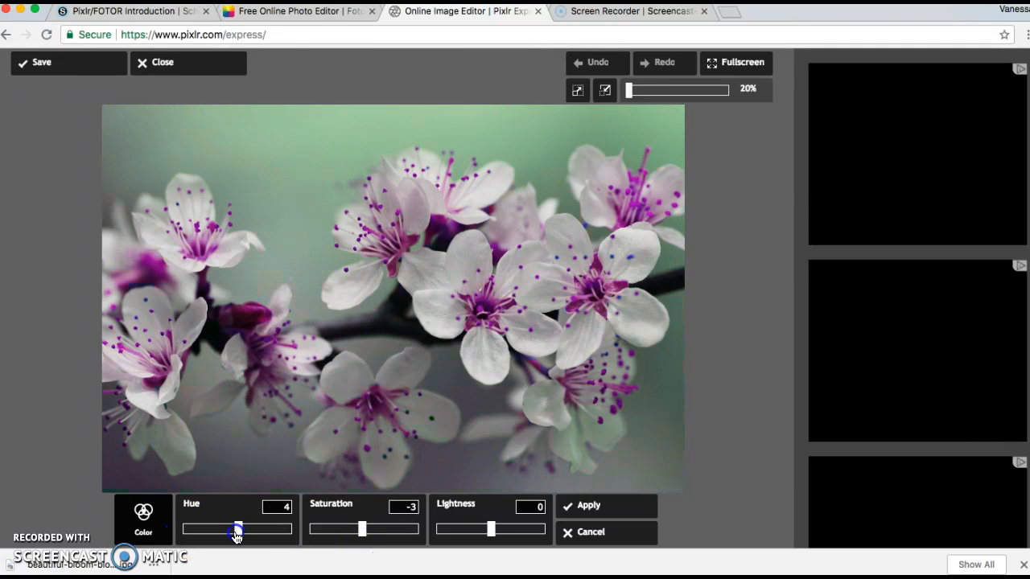
mouse_move(490, 528)
mouse_down()
mouse_move(544, 529)
mouse_move(471, 529)
mouse_move(501, 532)
mouse_up()
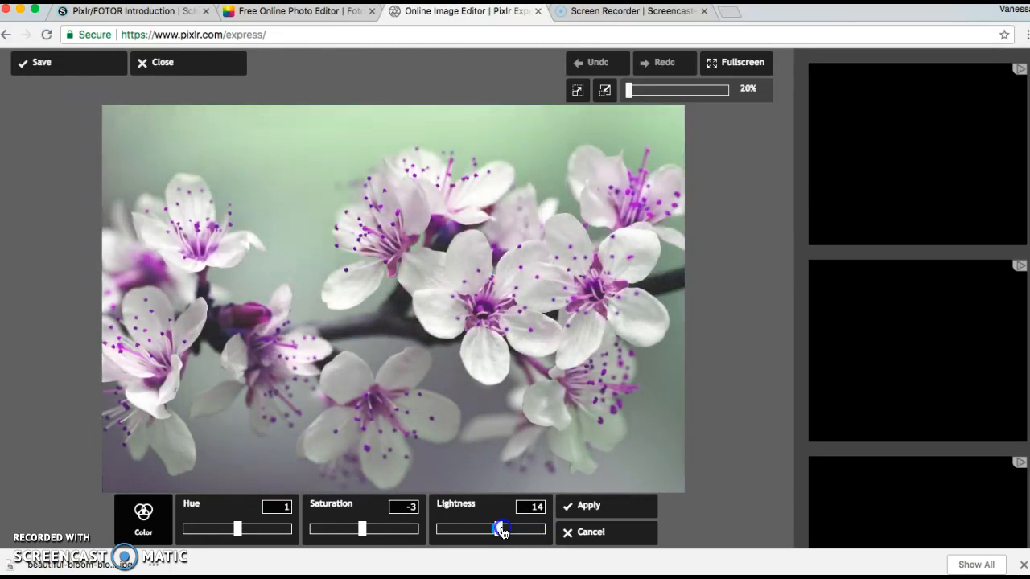
drag(362, 528, 452, 535)
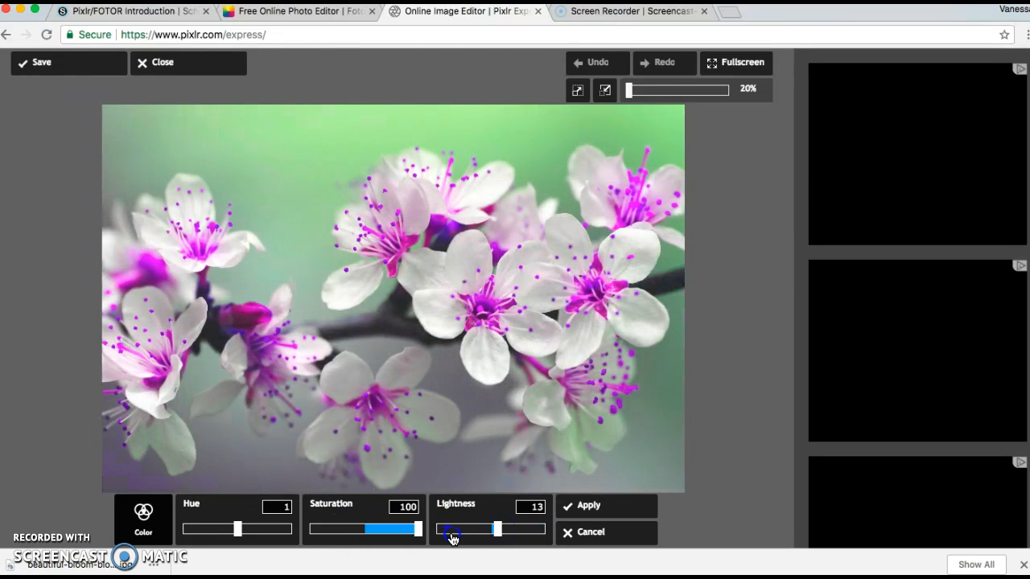
drag(238, 531, 270, 531)
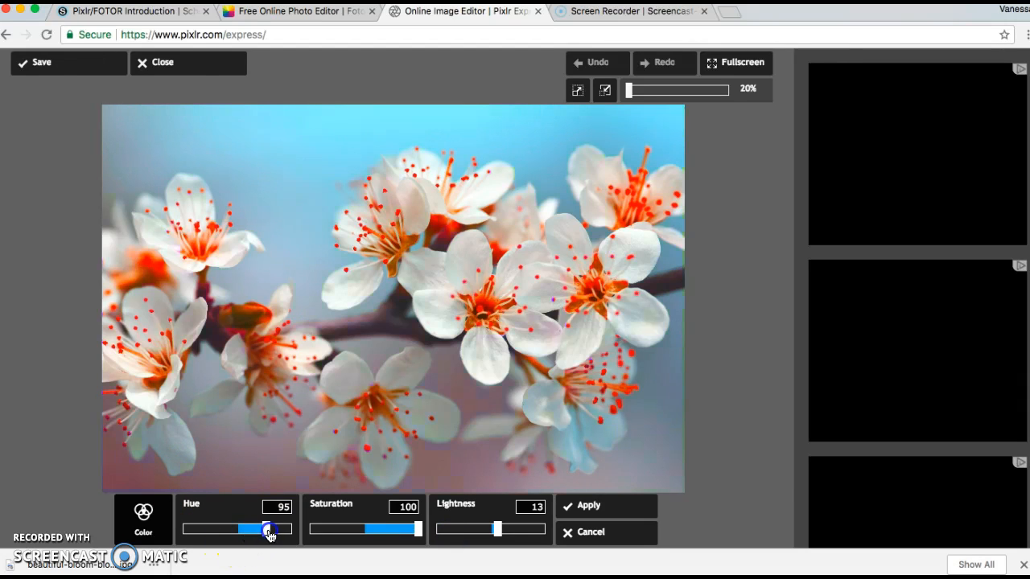
click(576, 505)
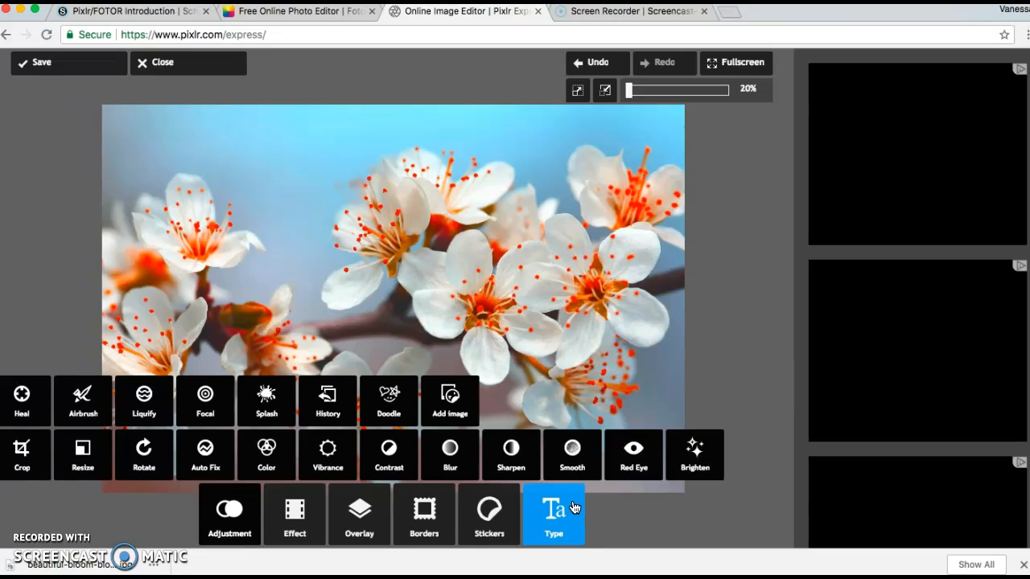
click(734, 300)
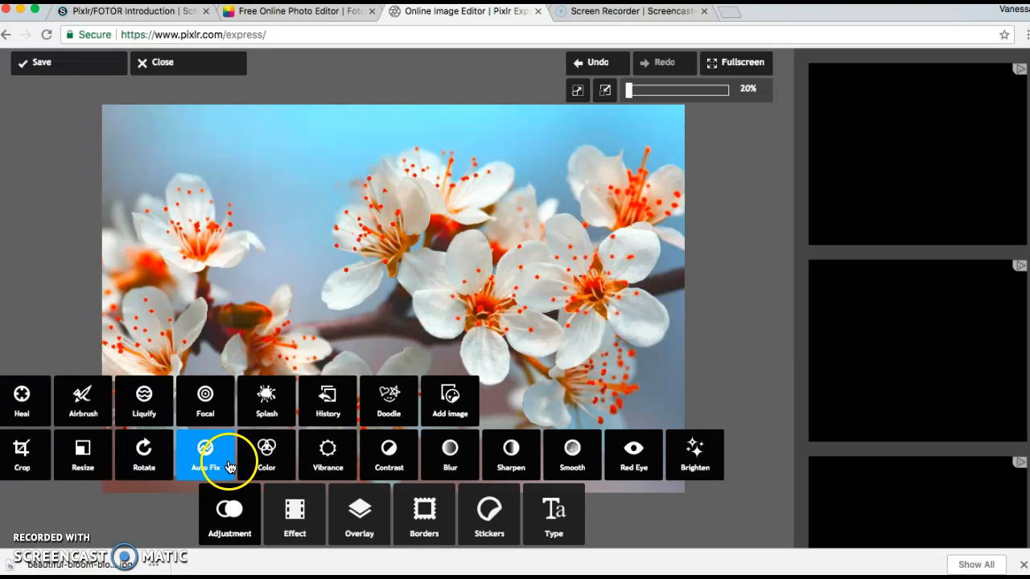
Try the Splash adjustment, painting color back onto the central blossom with a size 118 brush, and discard it.
click(268, 416)
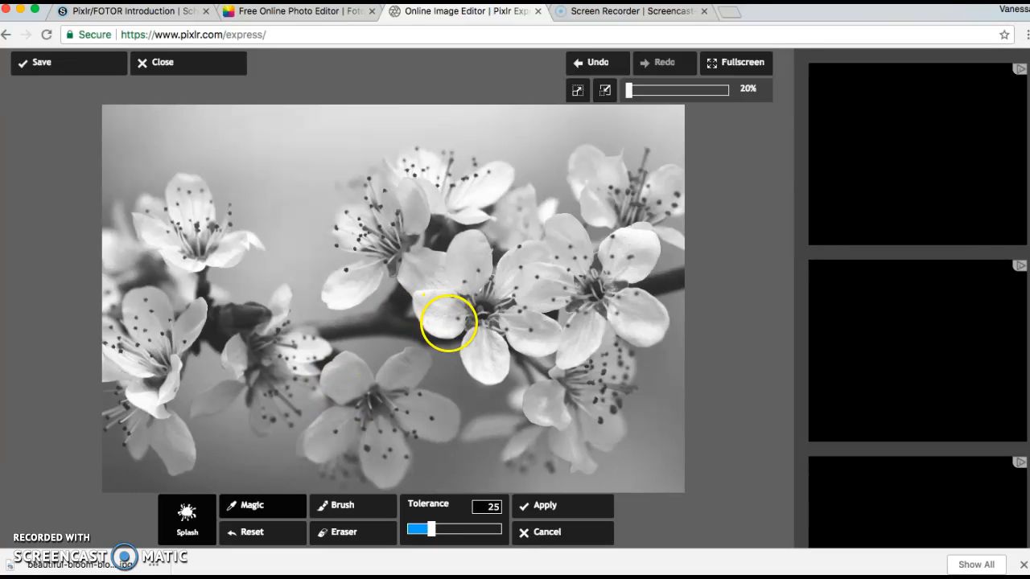
click(328, 512)
click(329, 513)
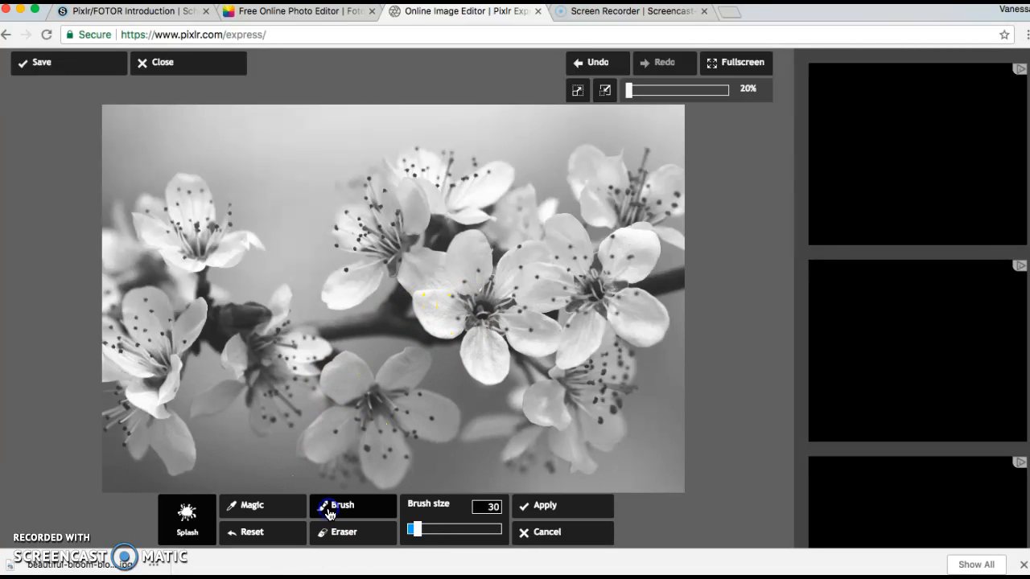
drag(420, 531, 421, 531)
click(474, 307)
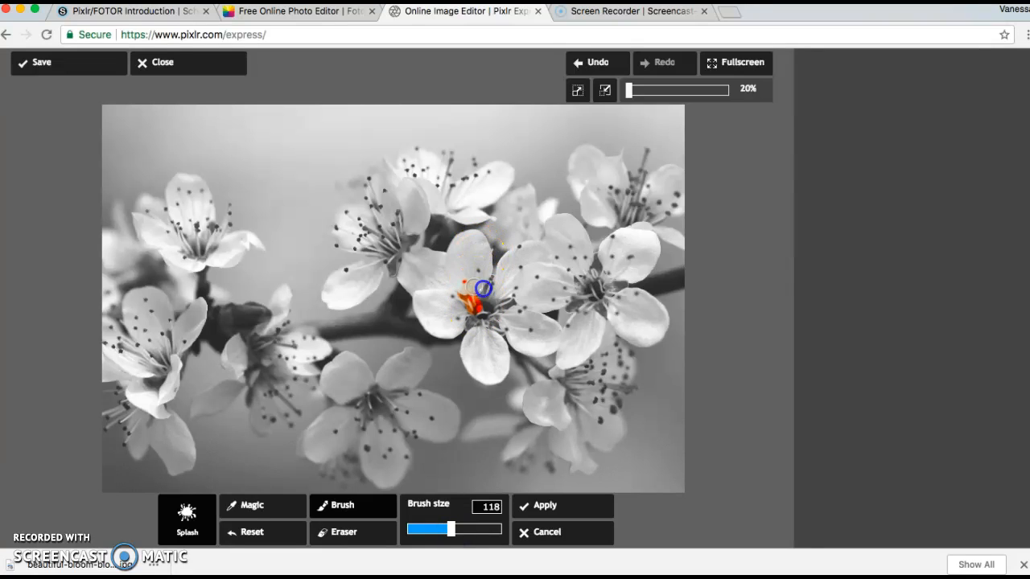
mouse_move(495, 387)
mouse_down()
mouse_move(529, 301)
mouse_move(498, 298)
mouse_up()
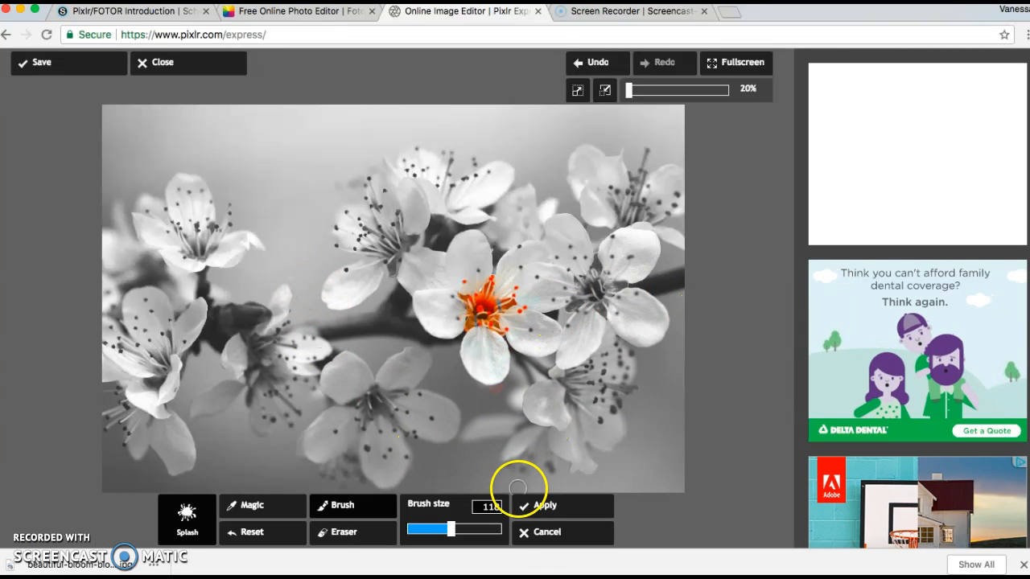
click(524, 533)
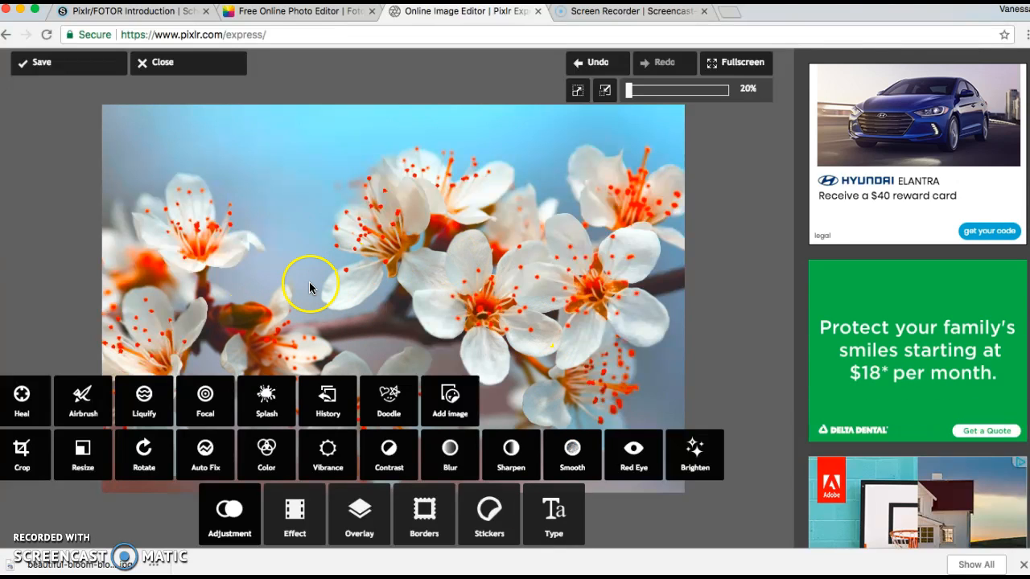
Try the Fullon overlay from the Flame collection on the photo and discard it.
click(231, 513)
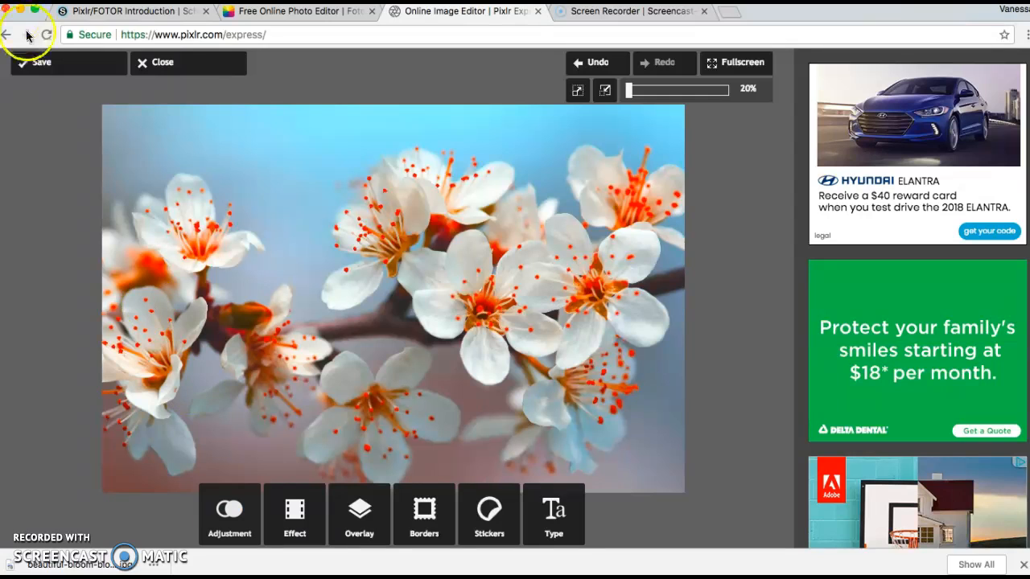
click(42, 66)
click(356, 516)
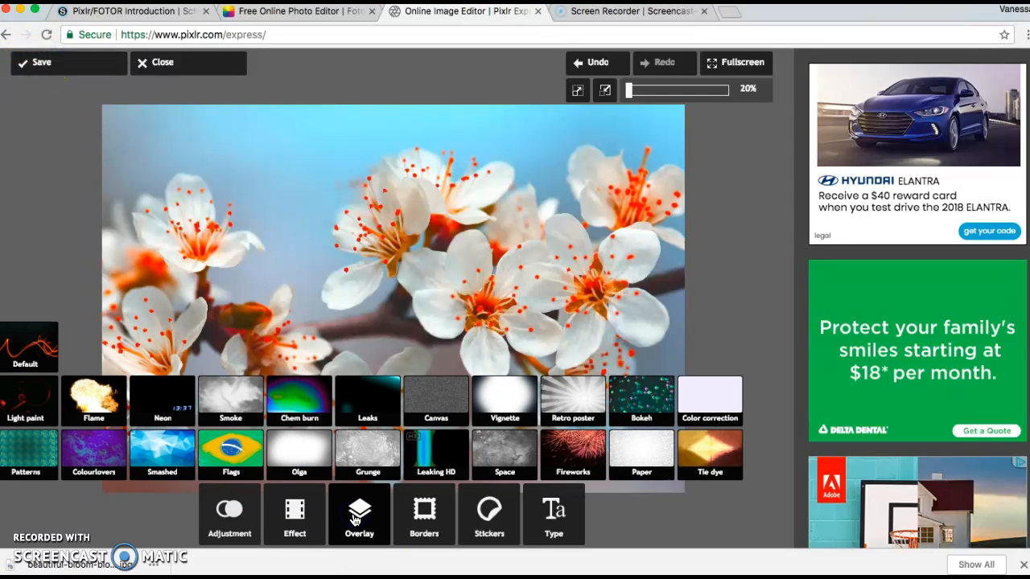
click(84, 395)
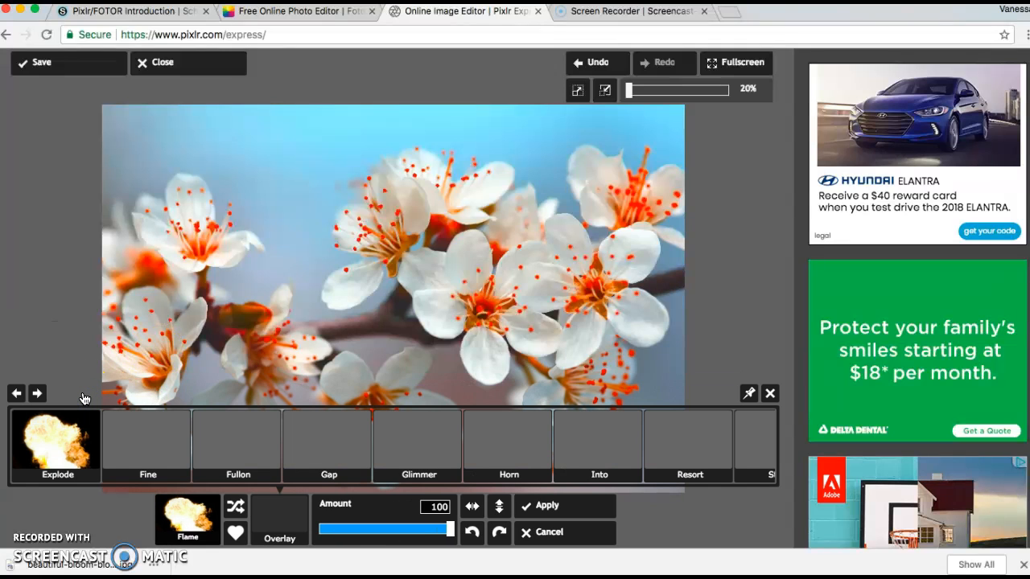
click(207, 447)
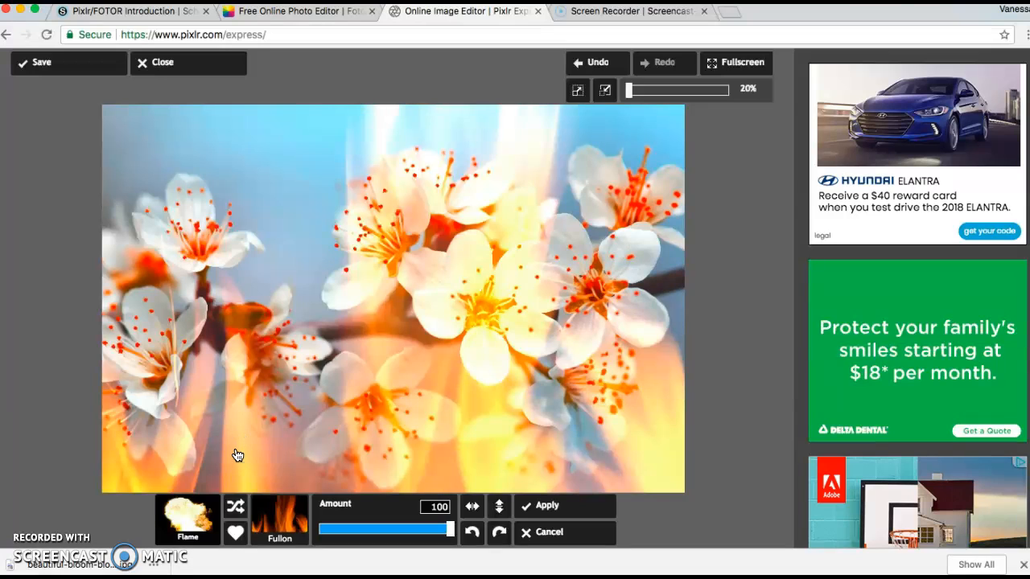
click(549, 532)
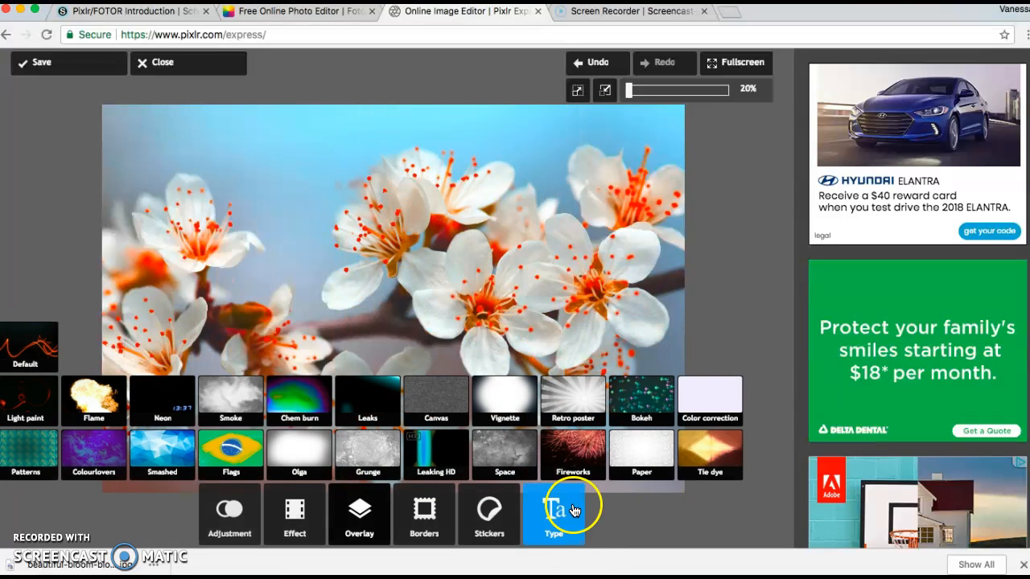
Apply the Henry effect from the Too old collection with its amount reduced to about 63.
click(325, 517)
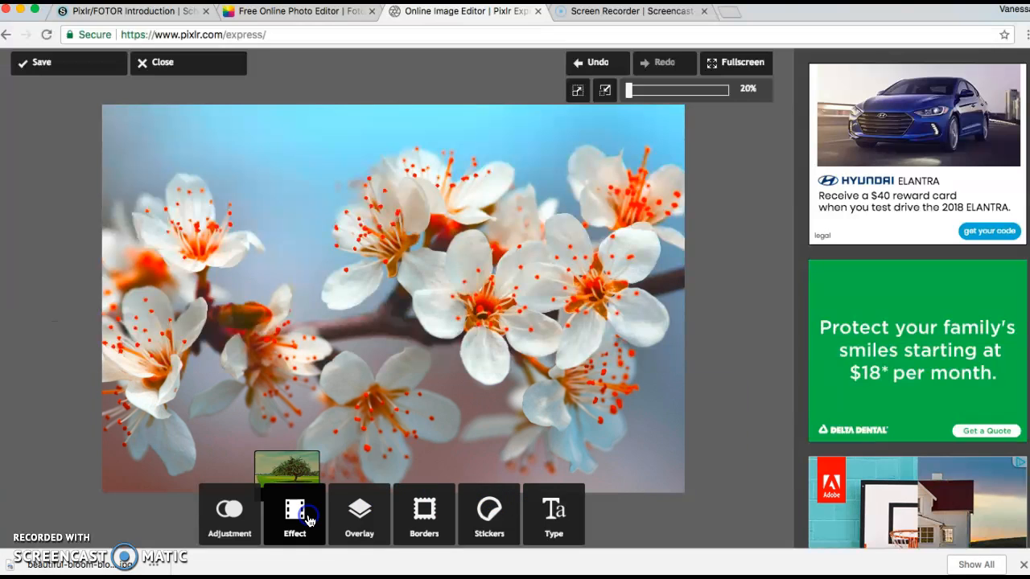
click(320, 456)
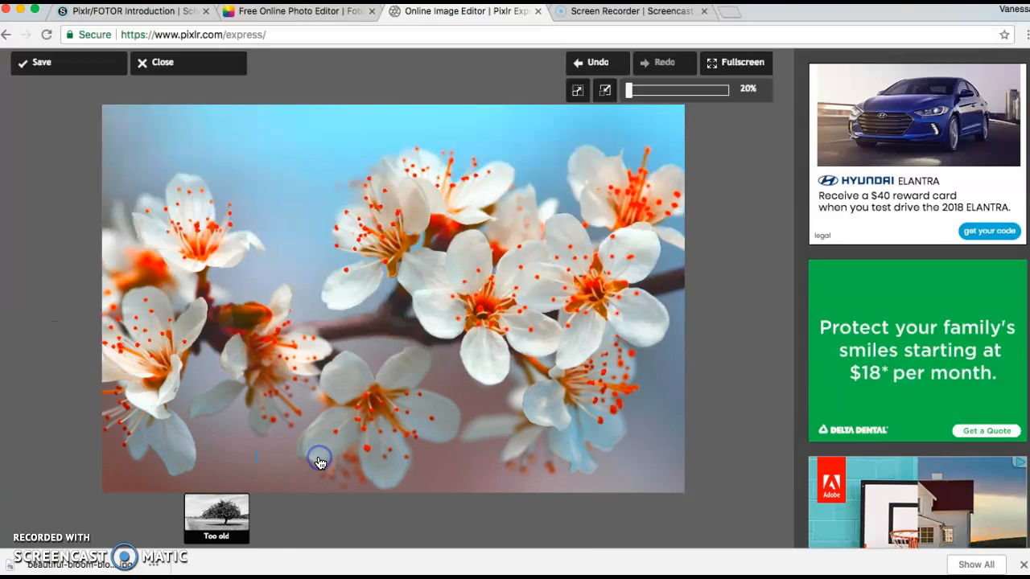
click(463, 432)
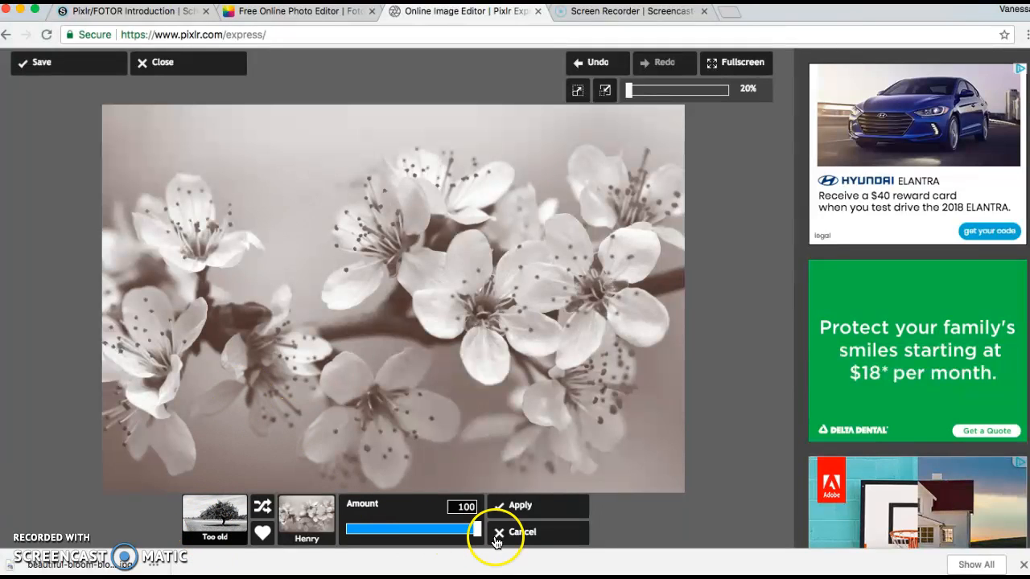
drag(456, 531, 438, 543)
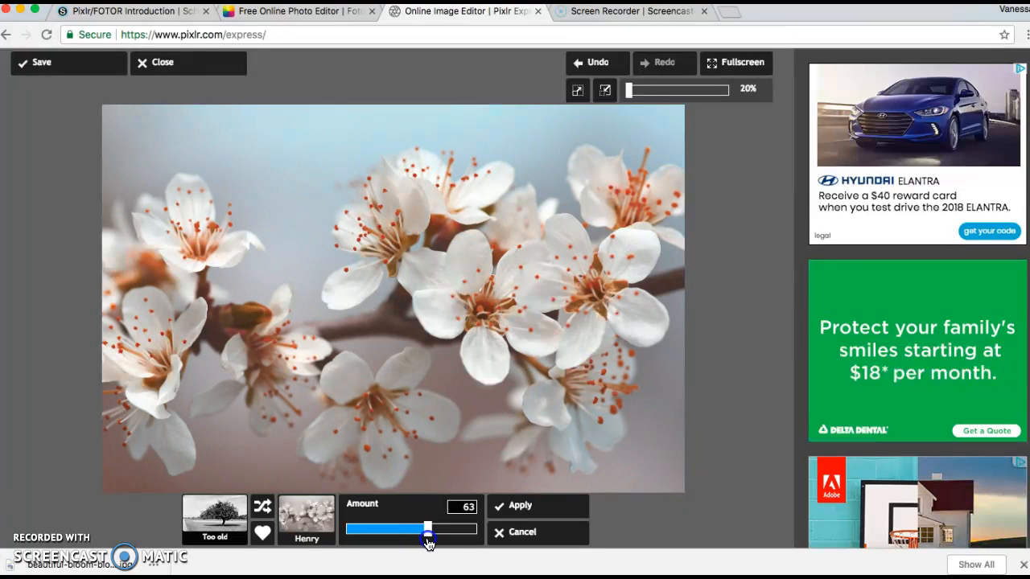
click(519, 515)
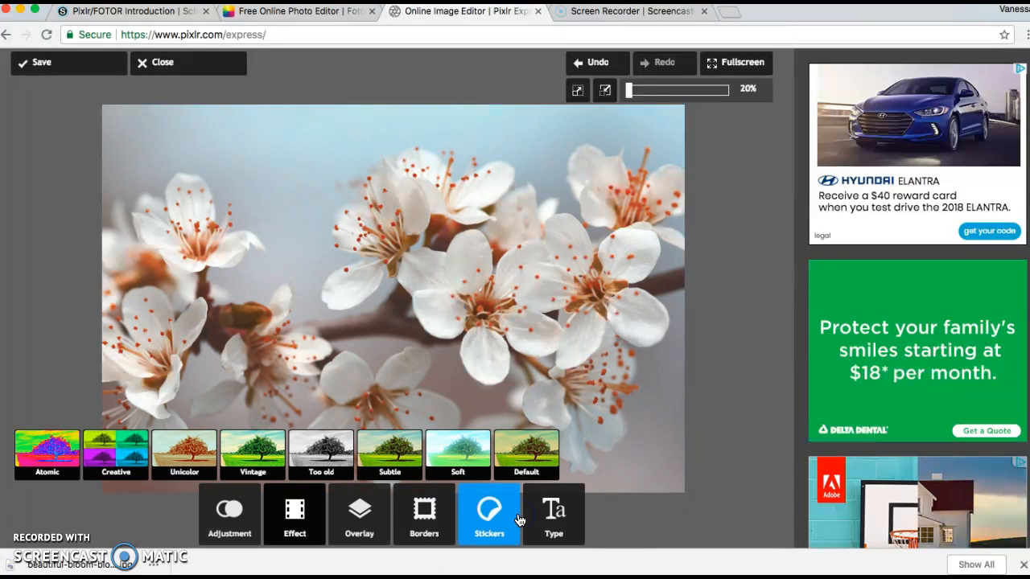
click(355, 529)
click(359, 527)
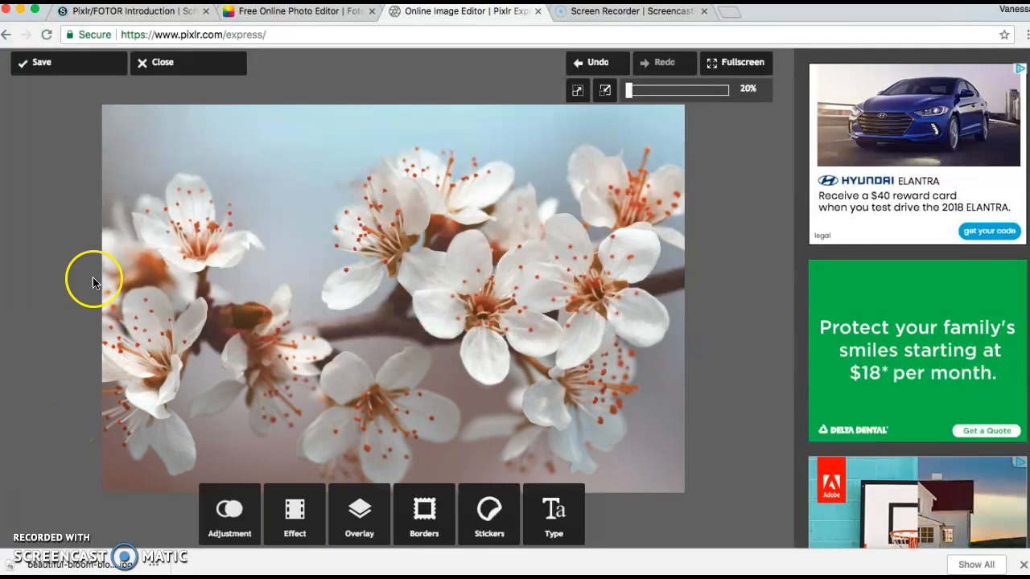
Start saving the edited photo and name the file "blooms color change".
click(36, 71)
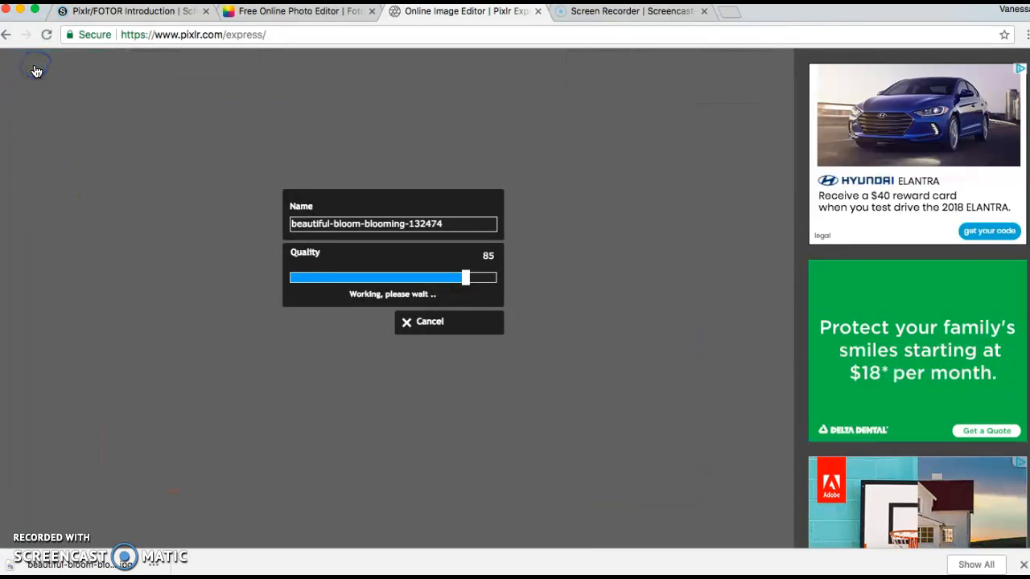
click(338, 227)
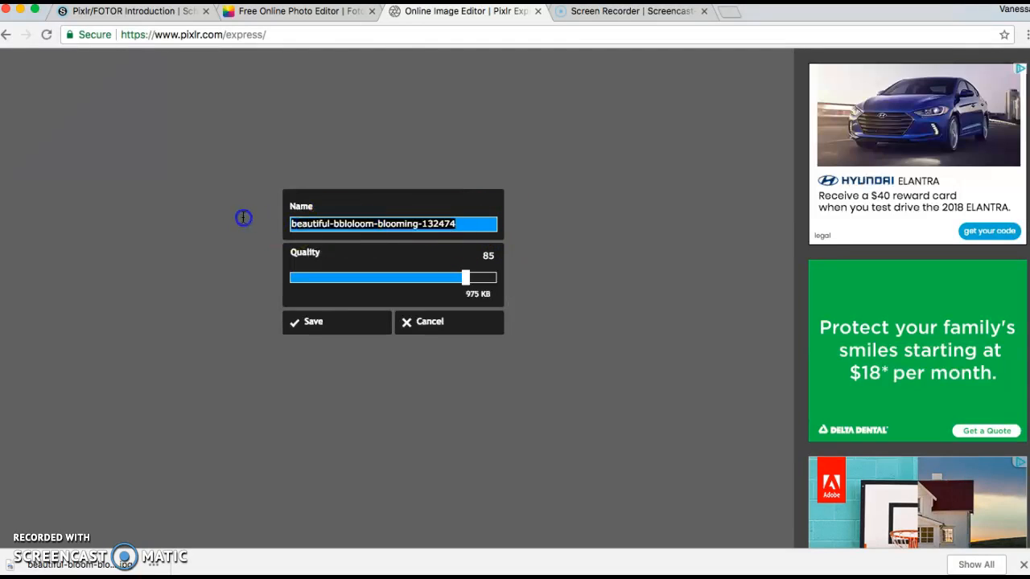
text(blooms color change)
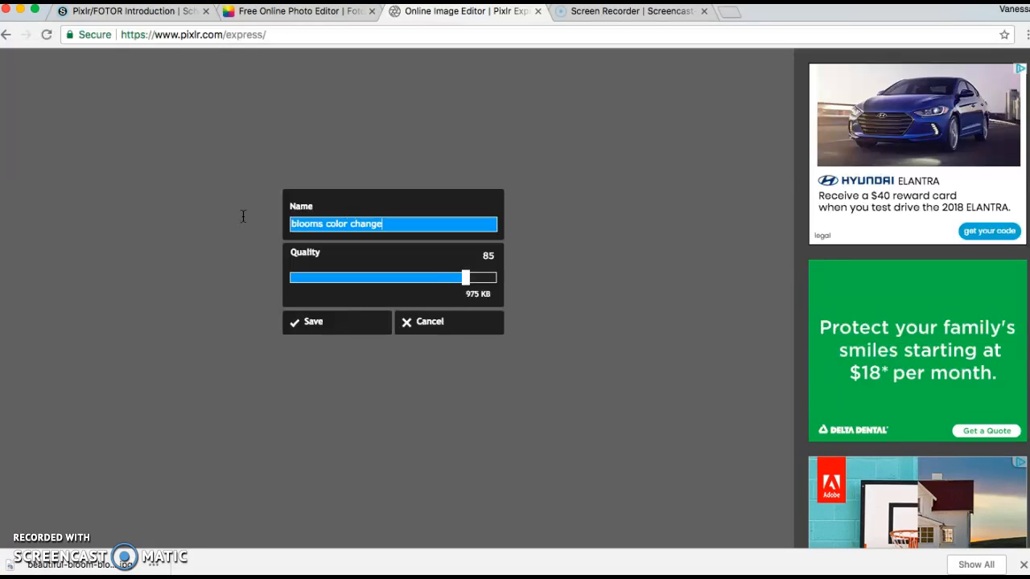
Confirm the export and save the JPEG image "blooms color change" to the Desktop folder.
click(299, 324)
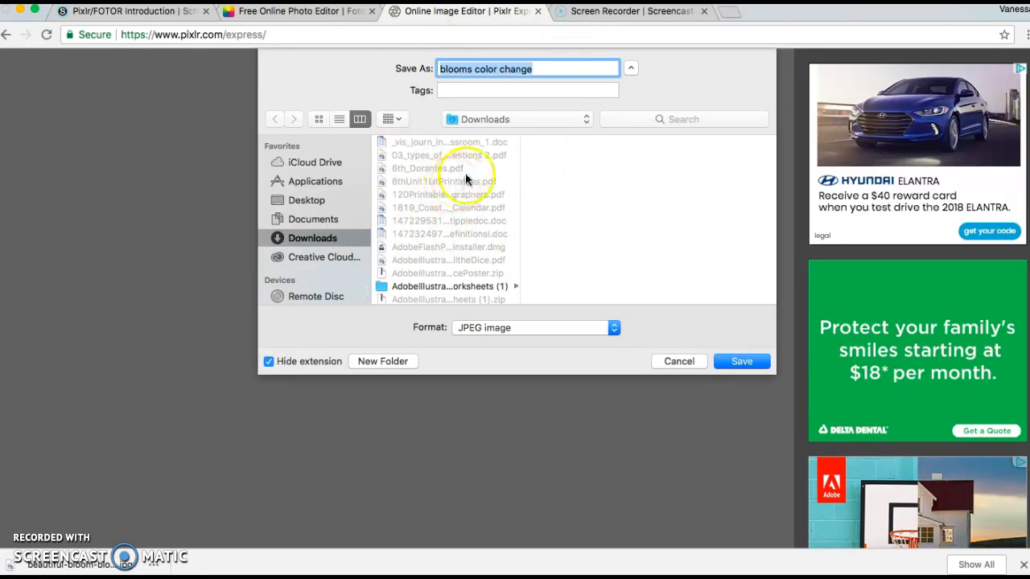
click(488, 120)
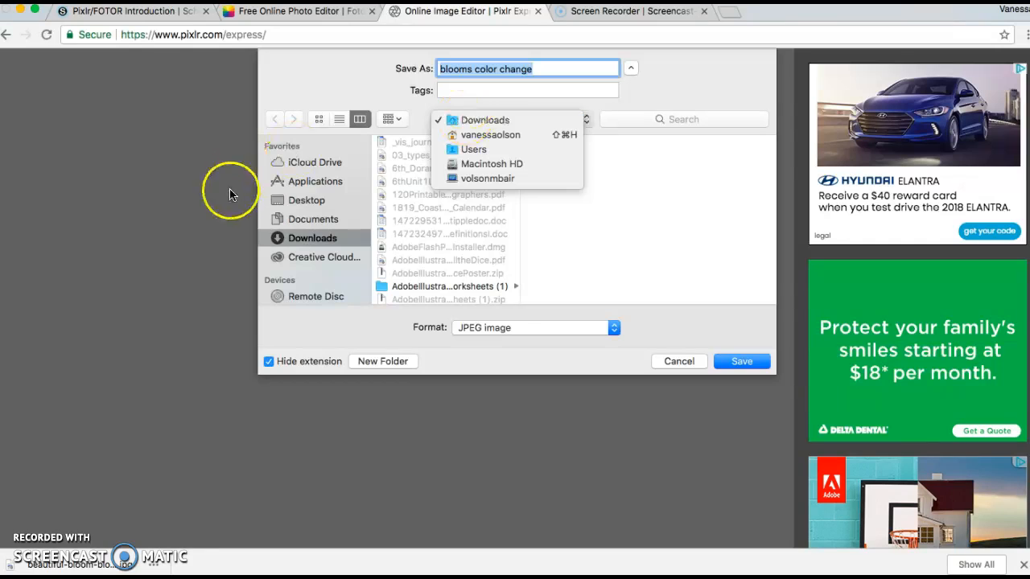
click(295, 203)
click(298, 203)
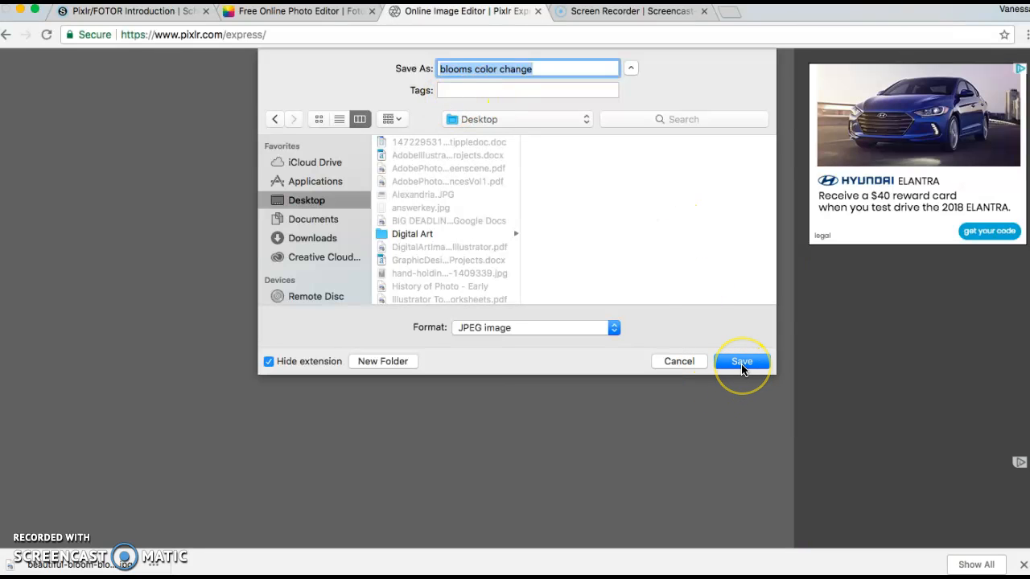
click(742, 363)
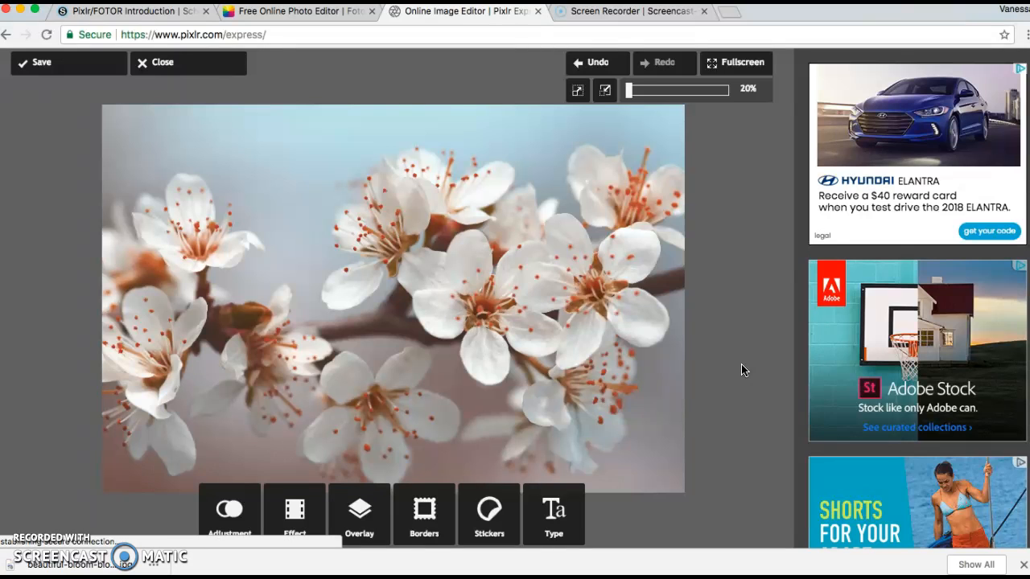
Undo the Henry effect and the Color adjustment to restore the original photo.
click(595, 63)
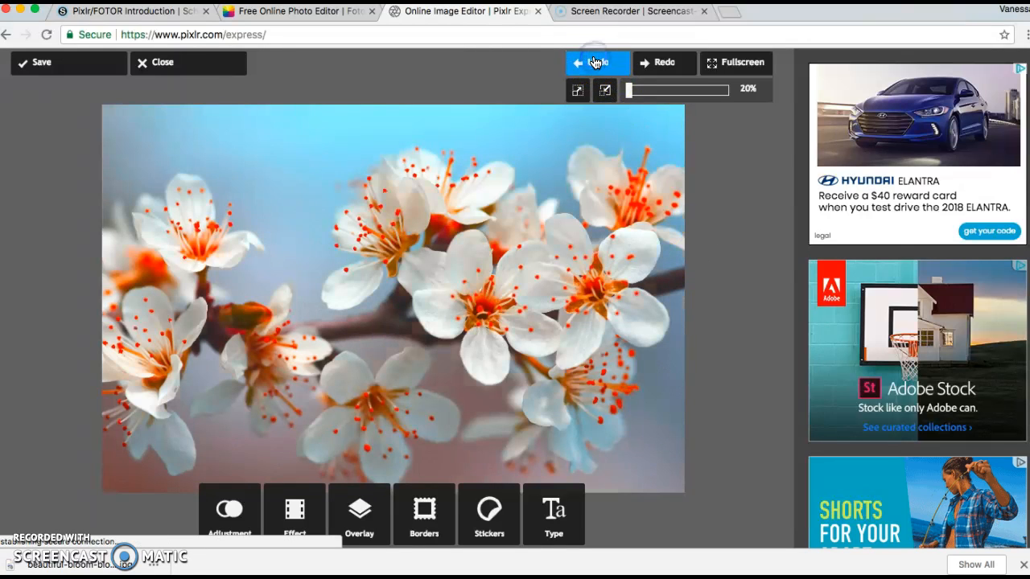
click(595, 63)
click(595, 63)
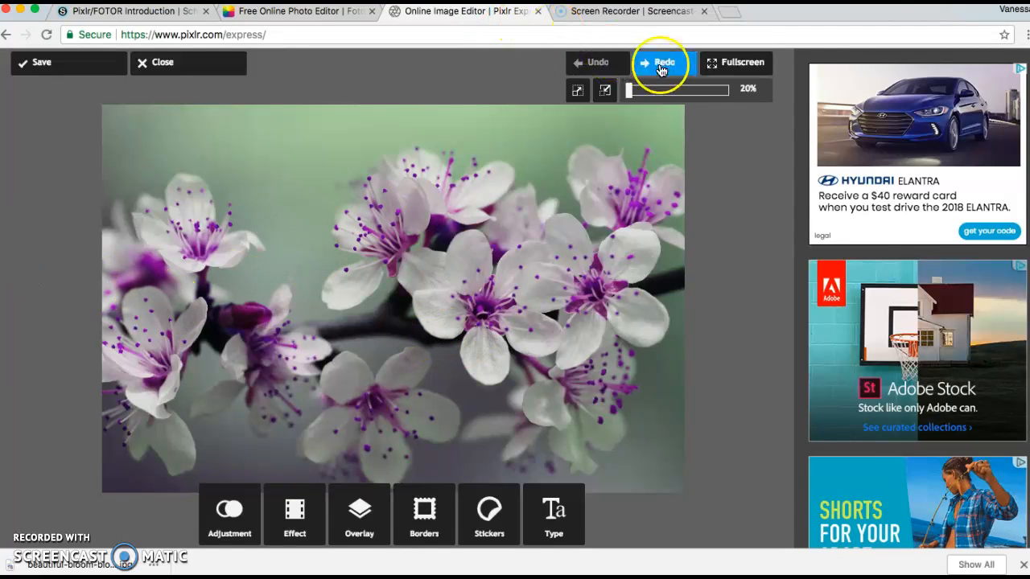
click(206, 503)
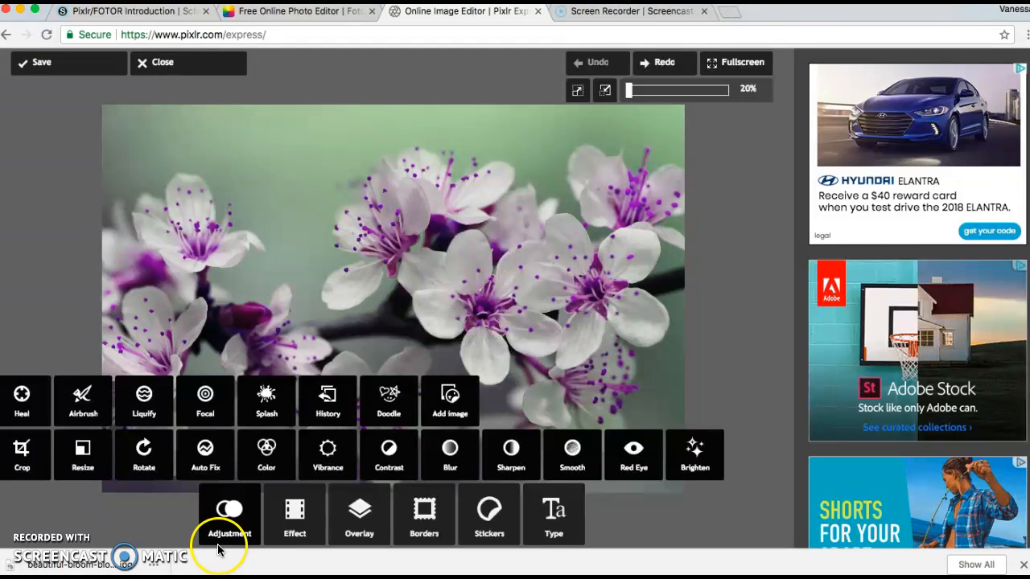
click(229, 510)
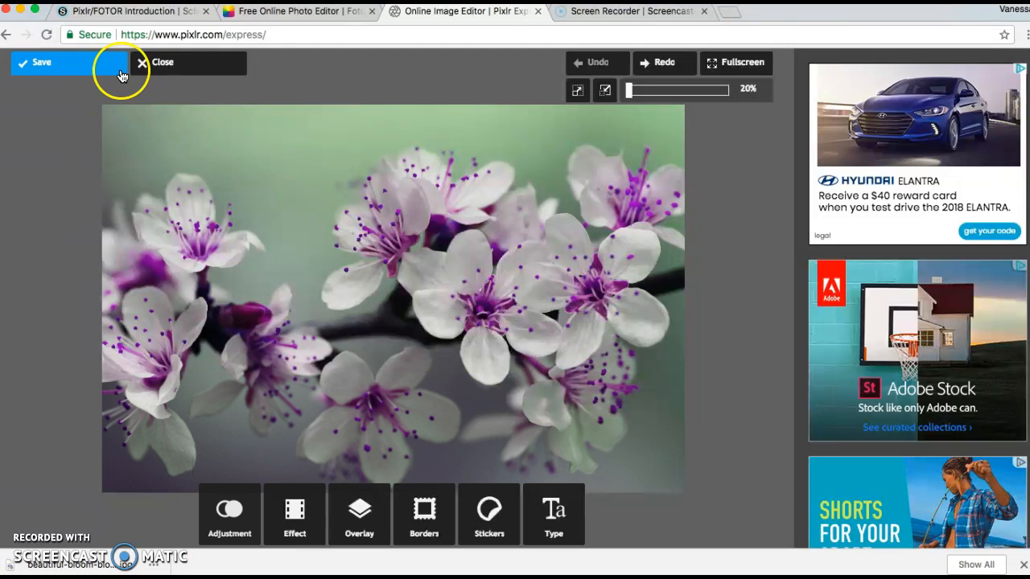
Close the blossom photo and return to the Pixlr Express start screen.
click(160, 66)
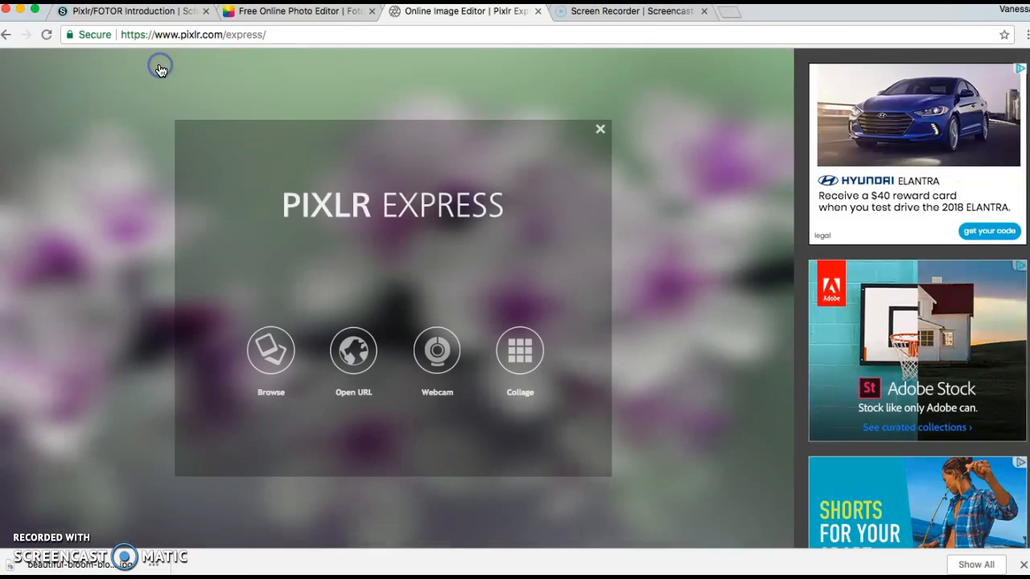